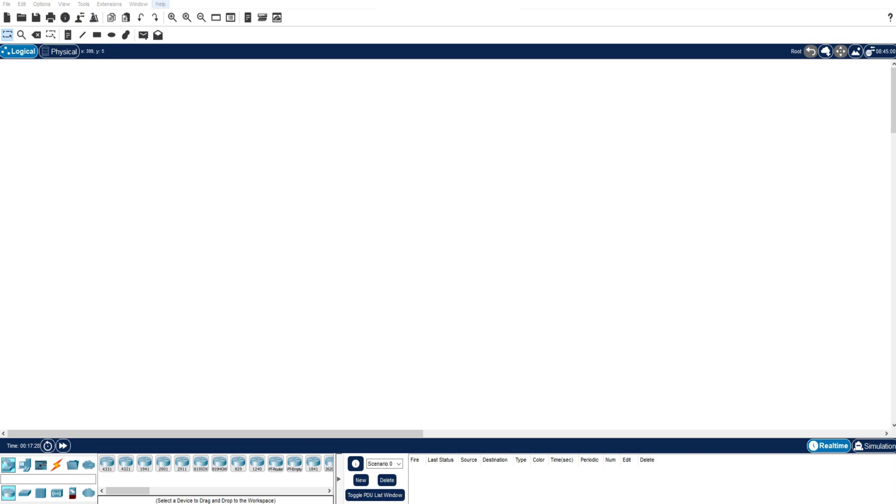
- View Packet Tracer's version information from the Help menu, then close it
left_click(160, 4)
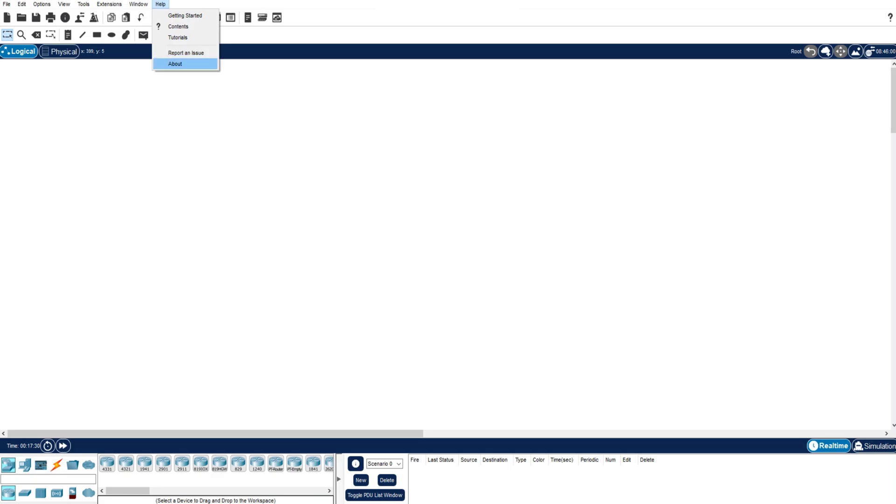
key("Return")
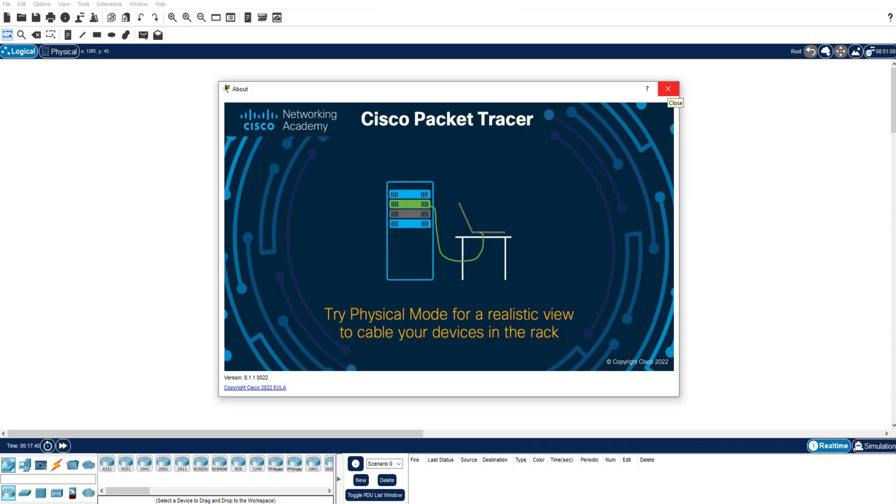
left_click(668, 89)
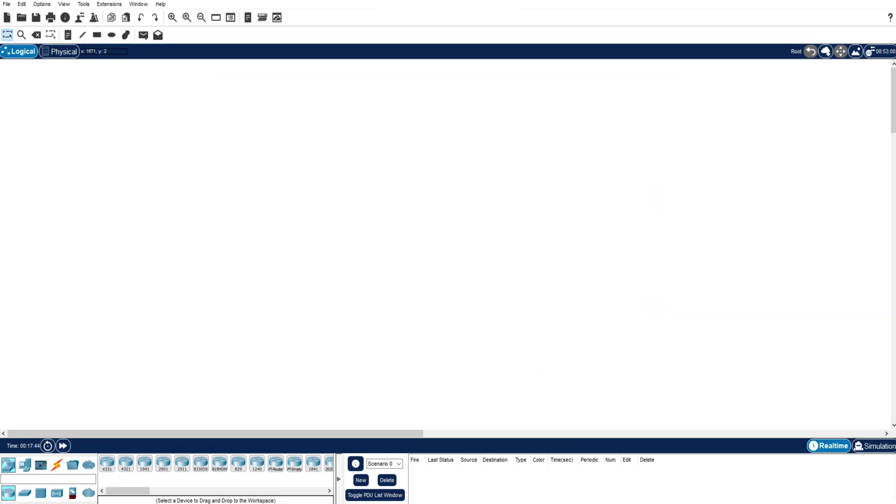
- Adjust the workspace and device panel layout
key("ctrl+shift+d")
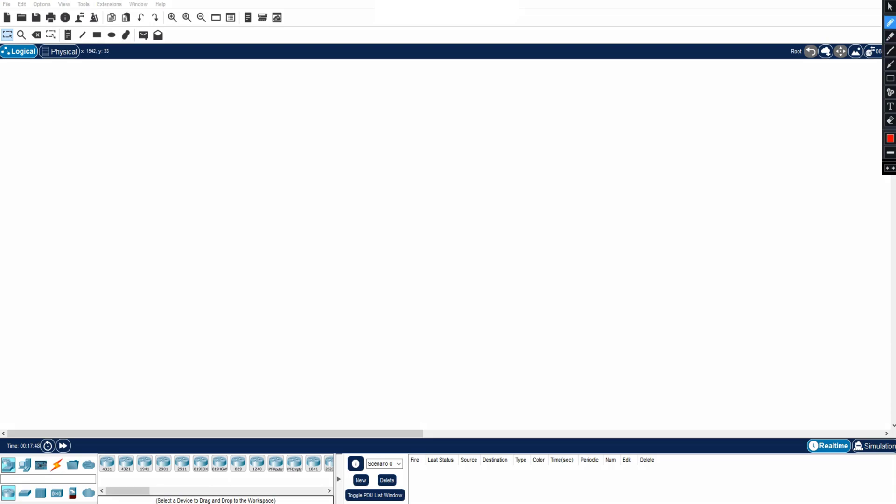
mouse_move(30, 481)
left_mouse_down()
mouse_move(17, 487)
mouse_move(29, 502)
mouse_move(34, 483)
left_mouse_up()
left_click_drag(44, 394, 30, 478)
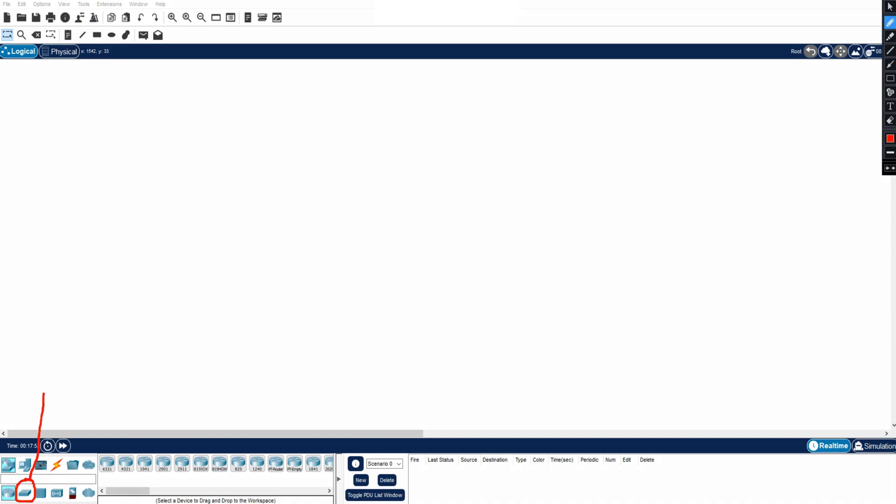
mouse_move(136, 373)
left_mouse_down()
mouse_move(126, 446)
mouse_move(109, 430)
mouse_move(153, 418)
mouse_move(130, 441)
left_mouse_up()
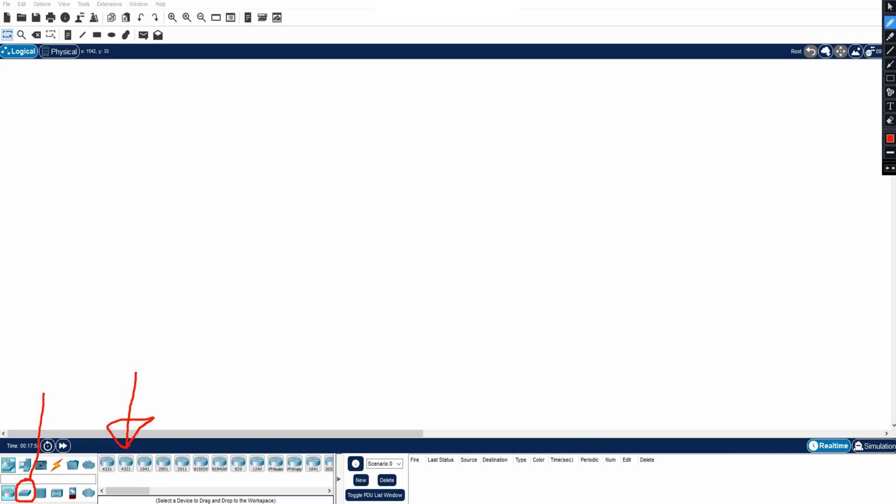
mouse_move(181, 118)
left_mouse_down()
mouse_move(196, 246)
mouse_move(151, 139)
mouse_move(136, 171)
left_mouse_up()
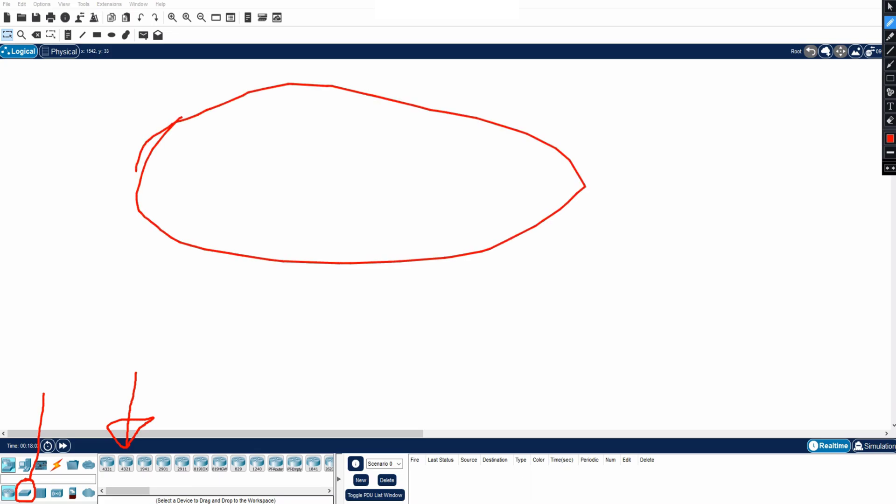
key("Escape")
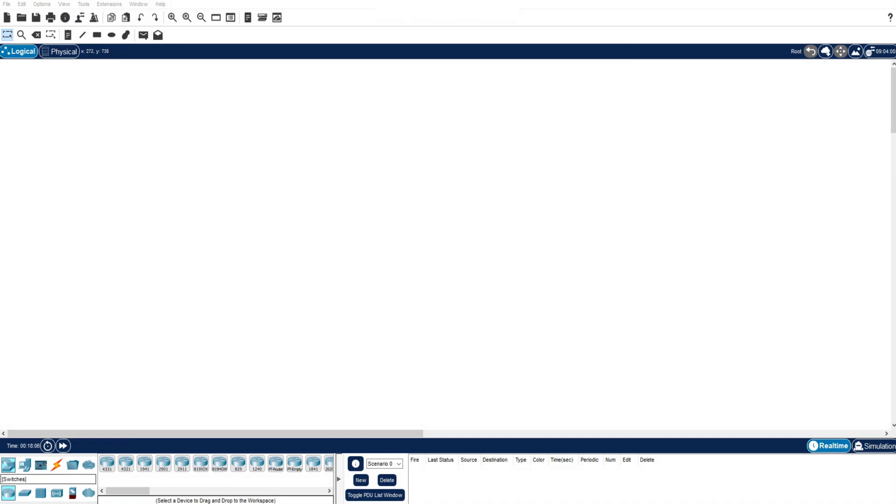
- Place a 2960 switch, Switch4, on the workspace and bring its CLI to the Switch> prompt
left_click(25, 493)
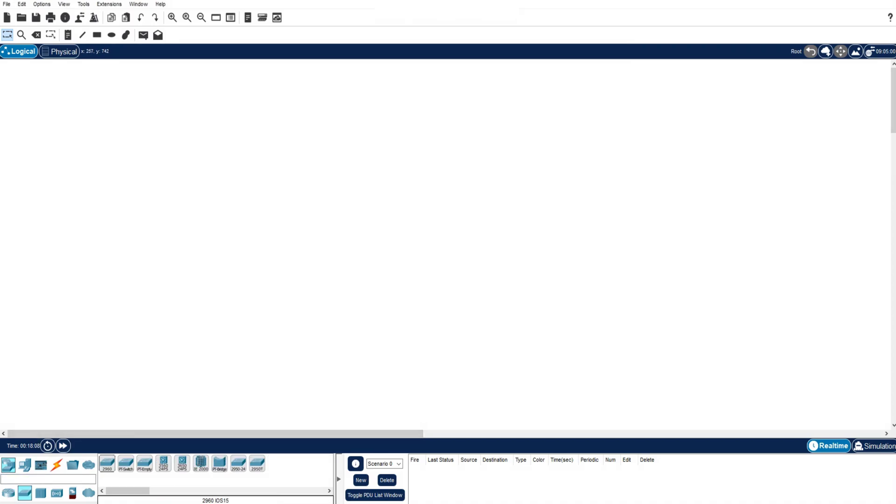
left_click_drag(107, 464, 298, 191)
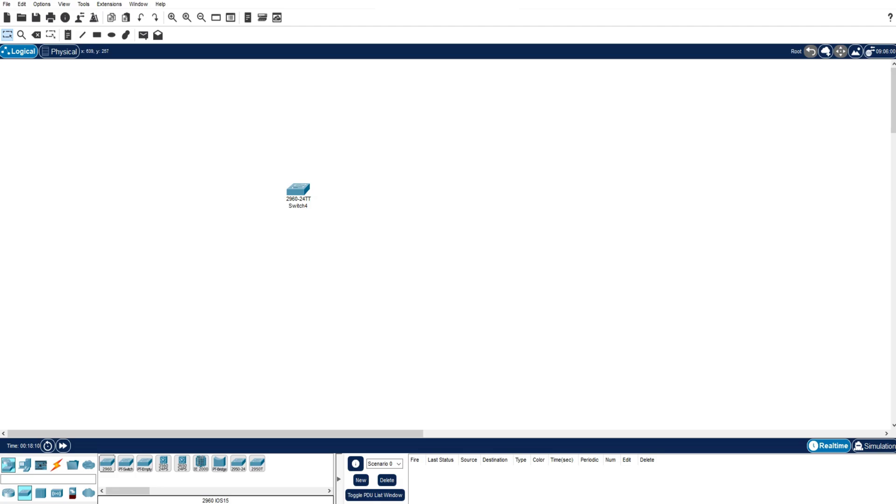
left_click(298, 189)
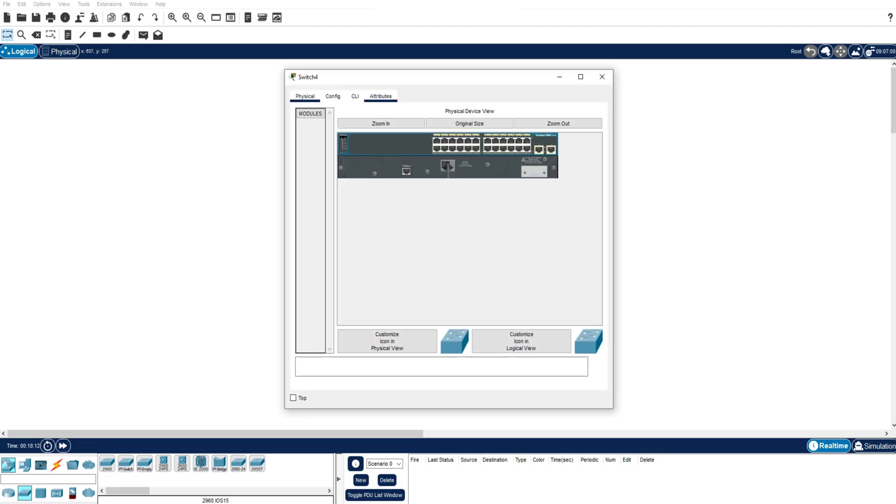
left_click(355, 96)
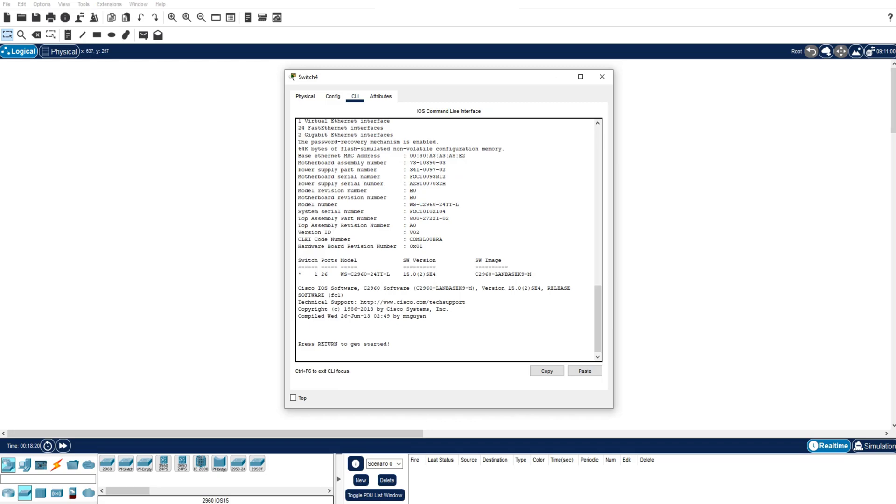
key("Return")
key("Return")
key("Return")
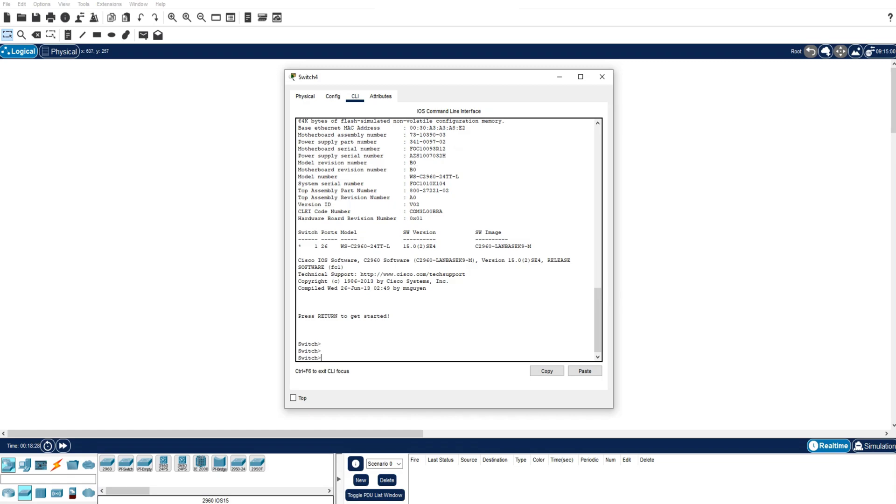
- Enter privileged mode with enable, then global configuration with conf t
type("en")
key("Tab")
key("Return")
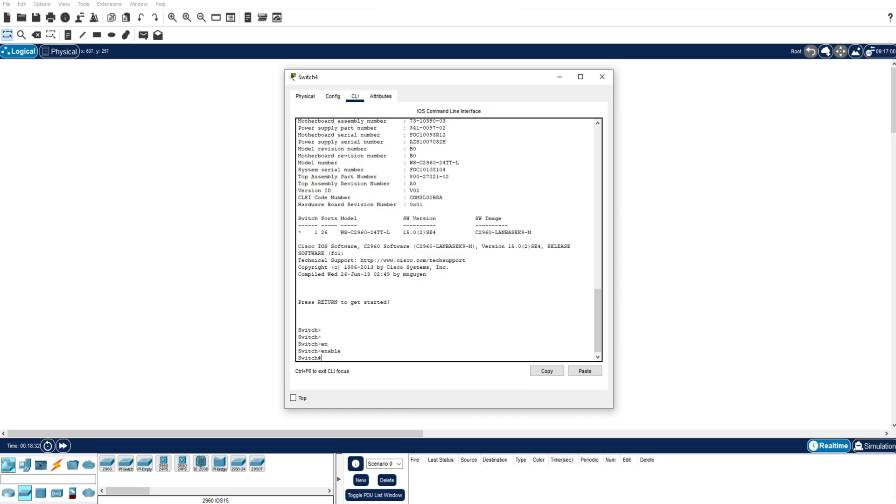
type("conf t")
key("Return")
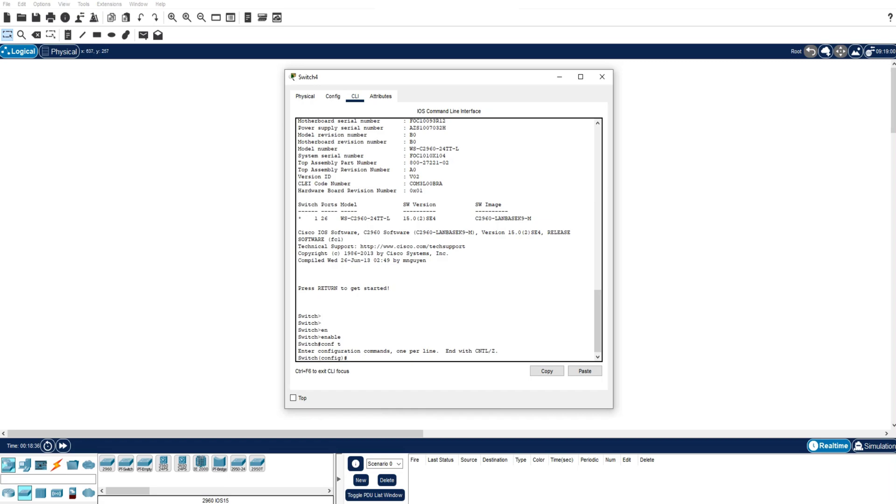
- Create VLAN 5 and name it Finance
type("vlan 5")
key("Return")
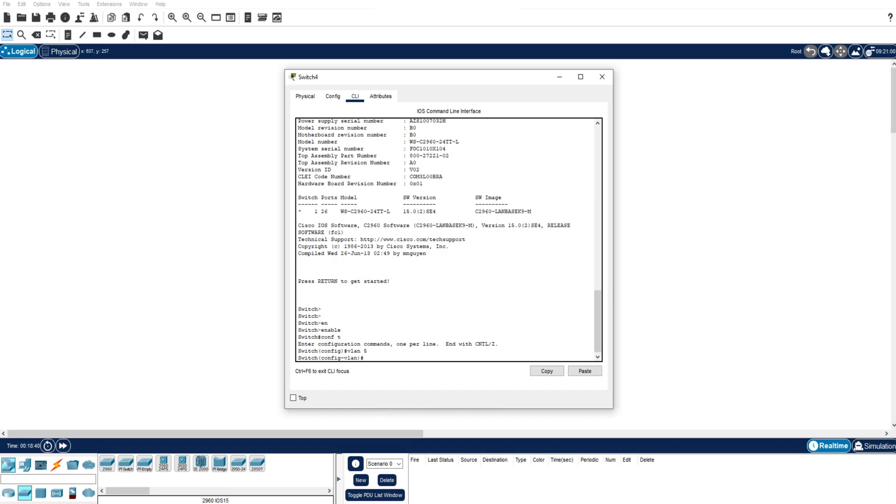
type("name Finance")
key("Return")
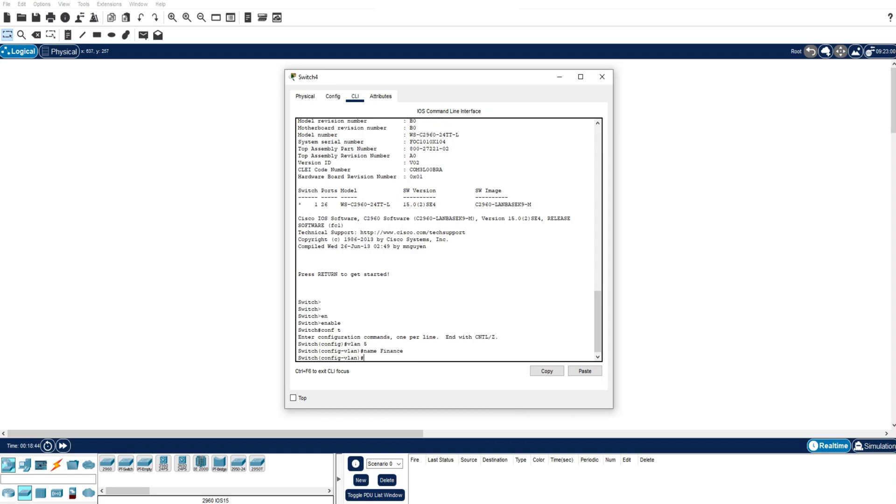
type("exit")
key("Return")
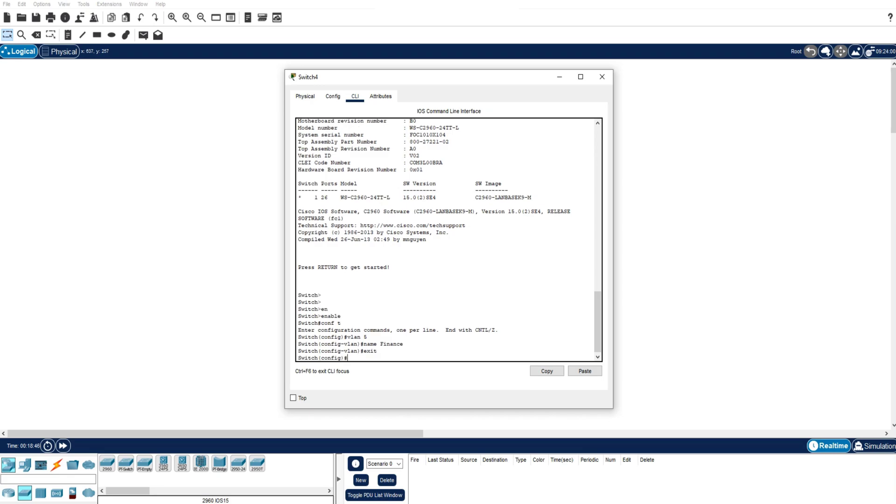
- Create VLAN 10 named Accounting and return to global configuration
type("vlan 10")
left_click_drag(374, 351, 314, 358)
key("Return")
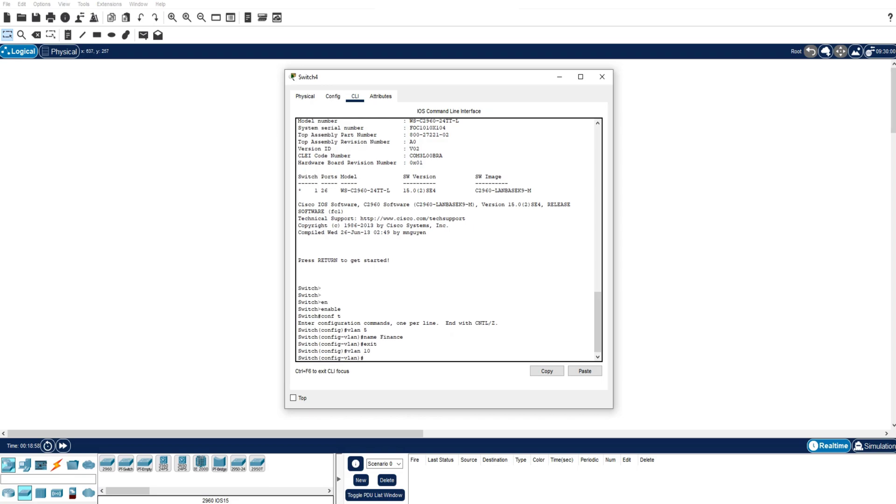
type("name Accounting")
key("Return")
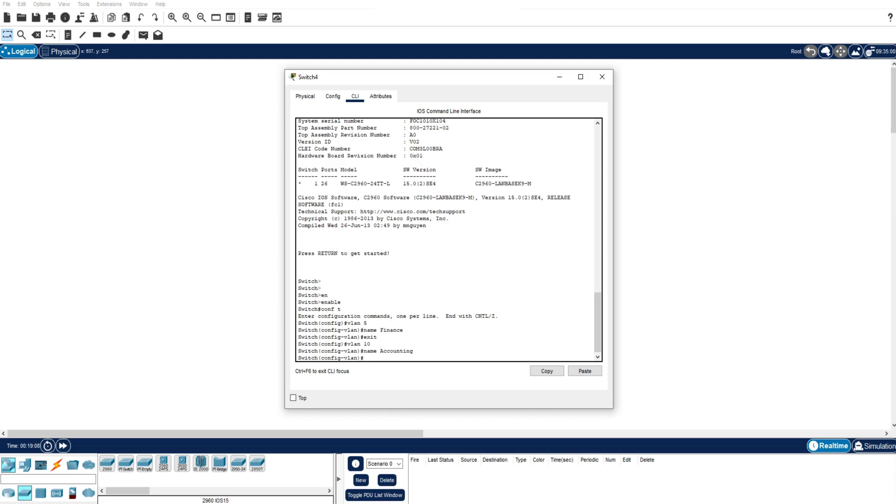
type("exit")
key("Return")
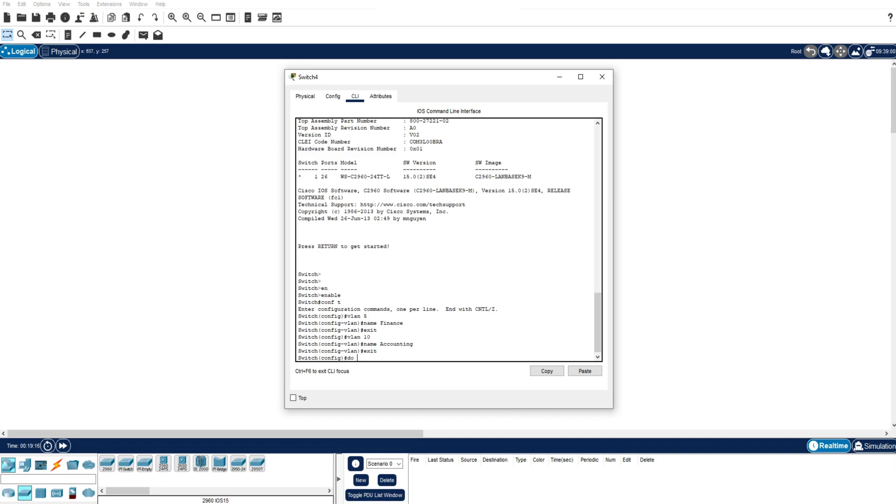
- Run do show vlan and point out the active Finance and Accounting VLAN rows
type("do show vlan")
key("Return")
key("space")
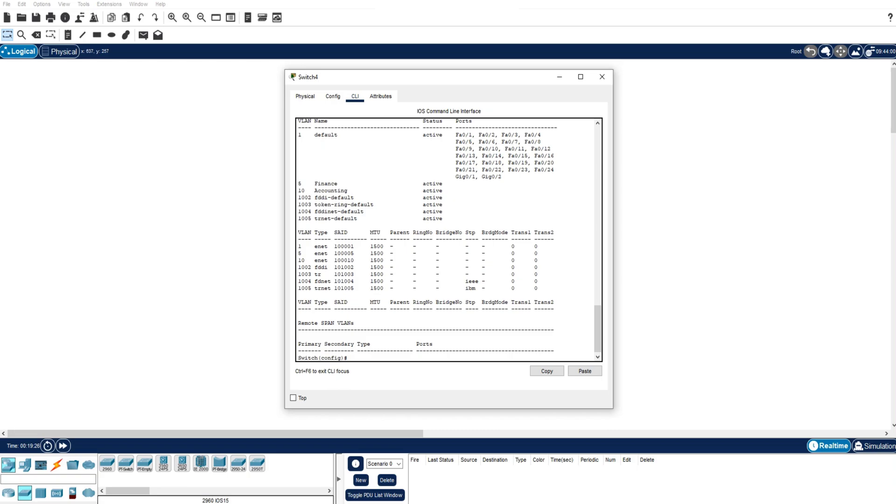
left_click_drag(298, 253, 317, 260)
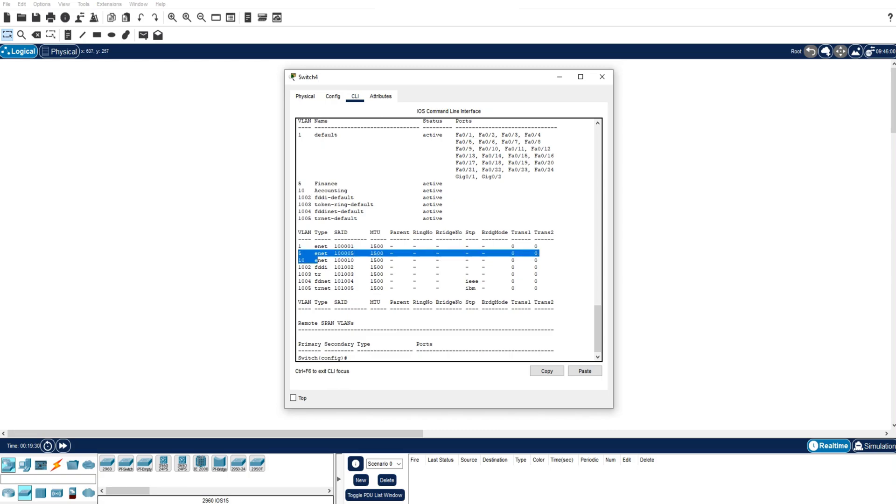
left_click_drag(298, 184, 449, 191)
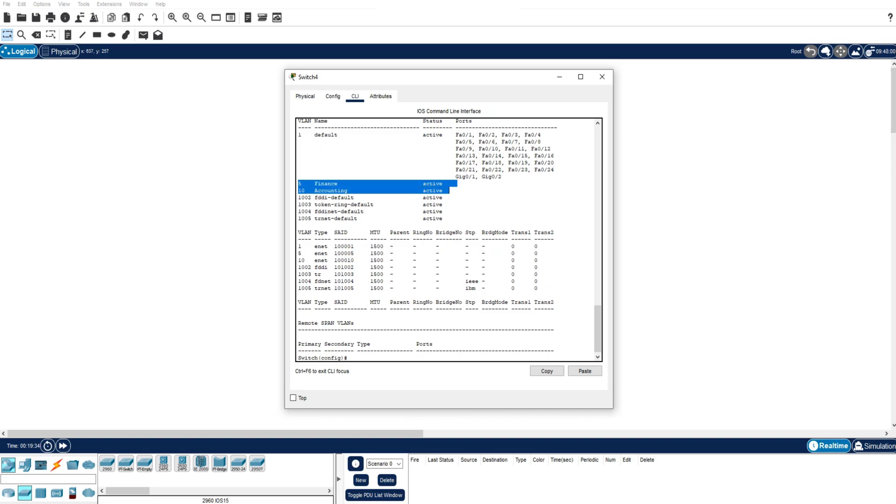
left_click(403, 274)
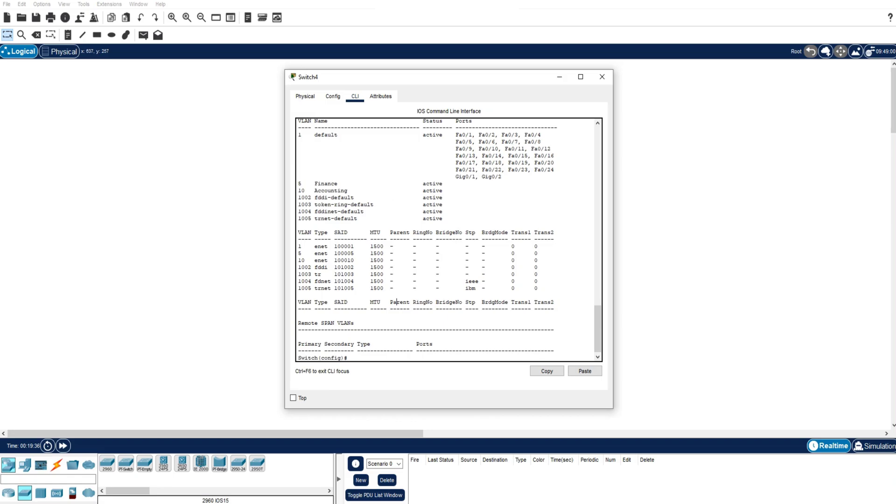
key("Return")
key("Return")
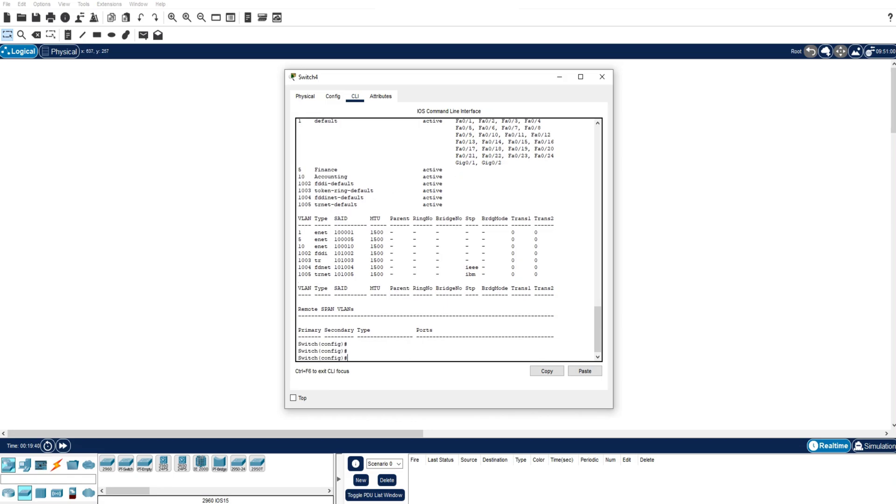
- Point out Fa0/1 and the other ports still listed under default VLAN 1
left_click_drag(455, 122, 502, 164)
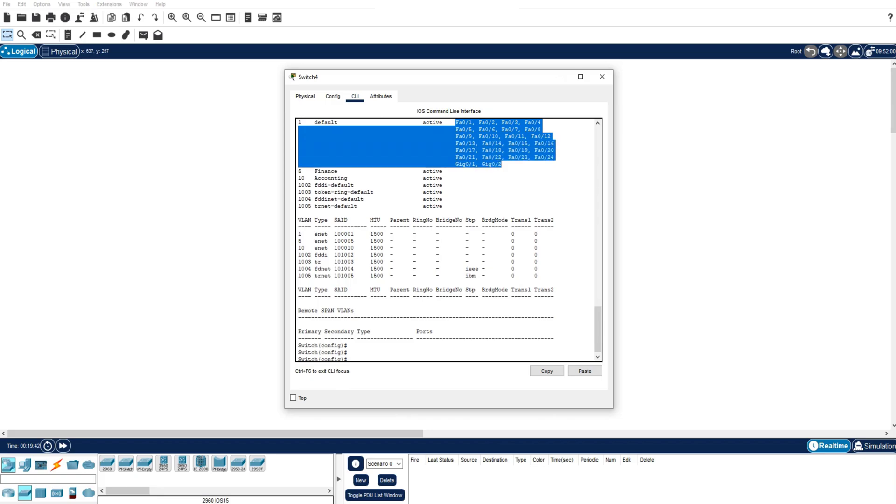
left_click(472, 129)
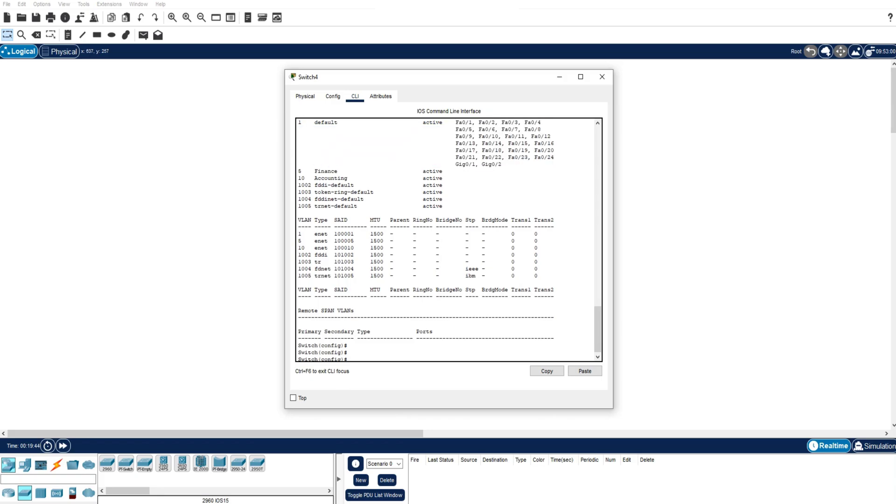
left_click_drag(456, 122, 495, 122)
left_click(487, 123)
key("Return")
key("Return")
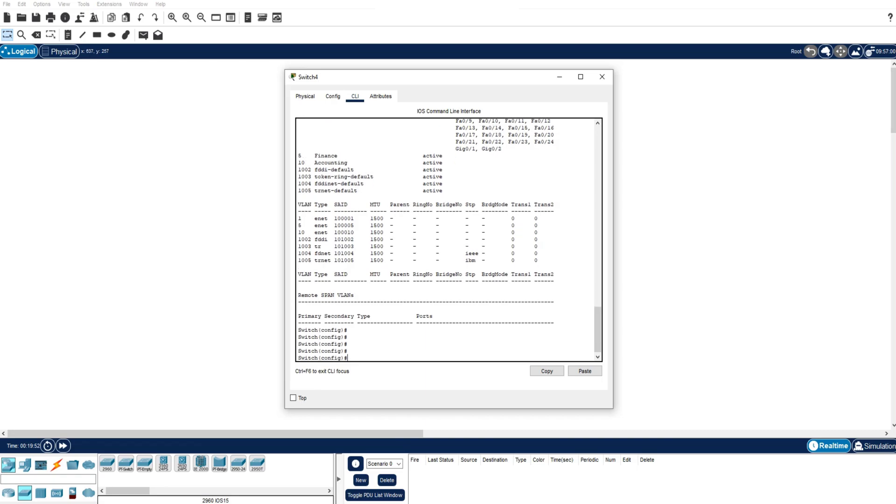
type("vla")
type("inter")
- Enter interface configuration for port Fa0/1
key("Tab")
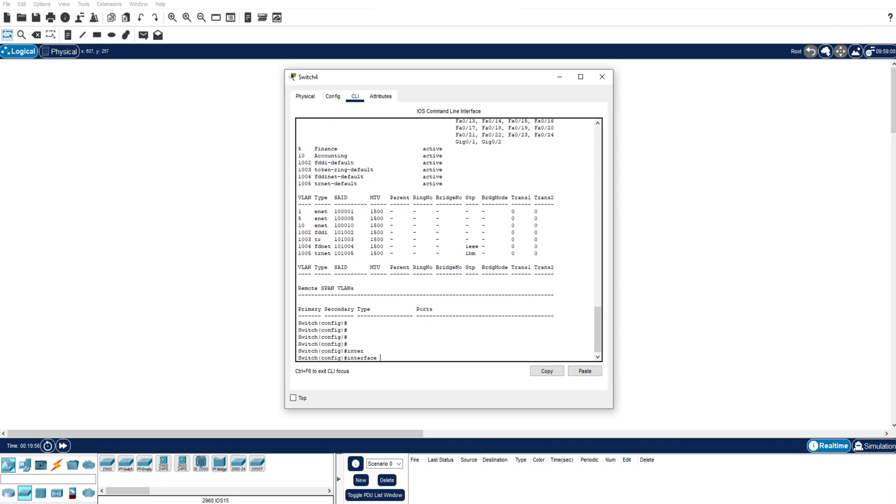
type("fa0/1")
key("Return")
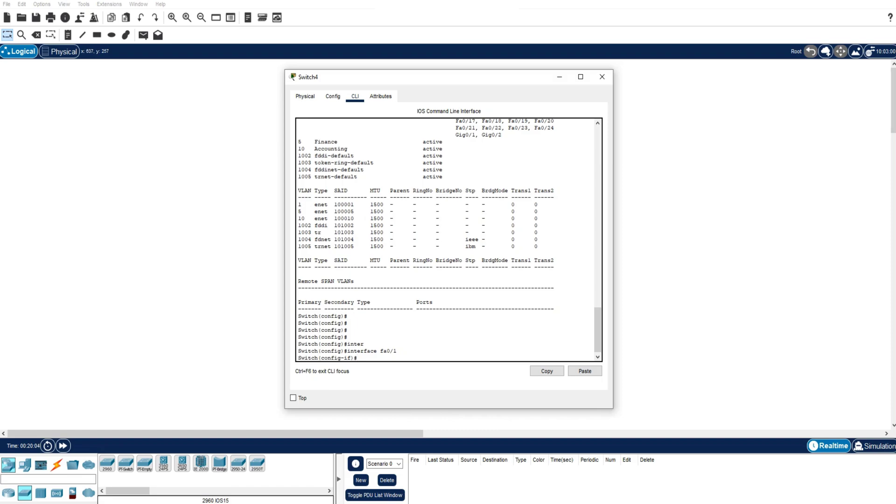
left_click_drag(357, 351, 393, 351)
left_click_drag(348, 351, 397, 351)
left_click(387, 351)
- Set Fa0/1 to switchport mode access
type("swith")
key("Tab")
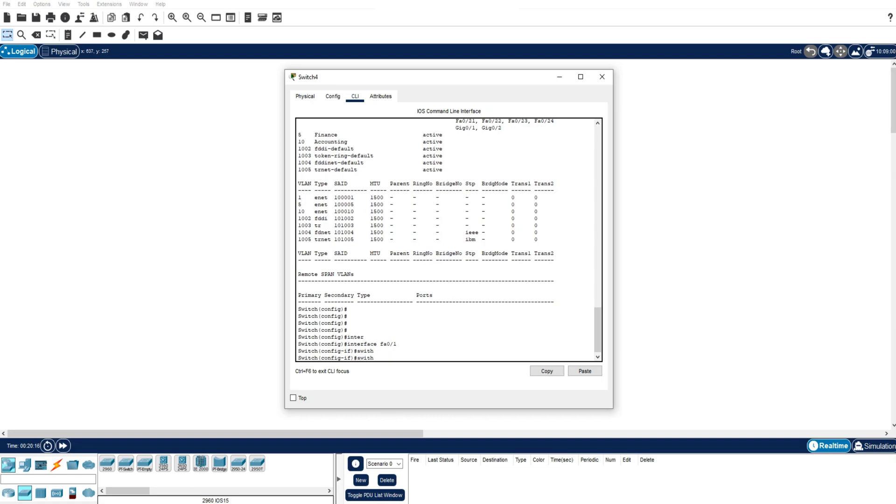
key("BackSpace")
key("Tab")
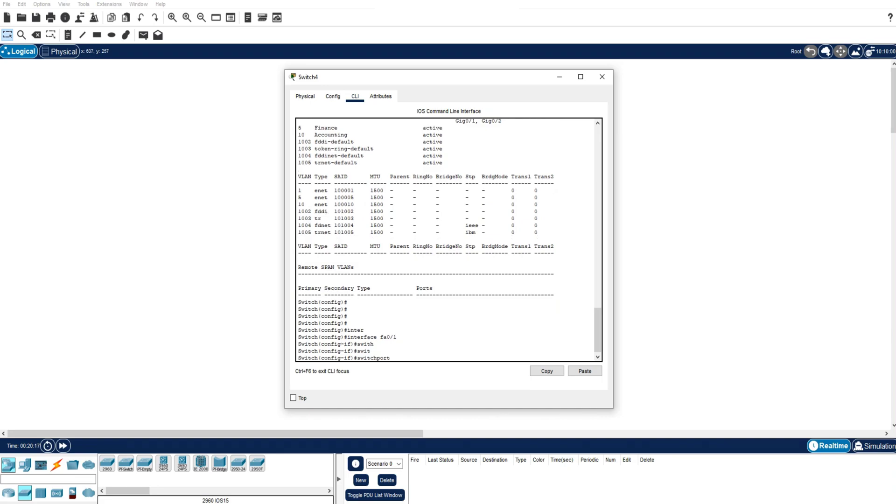
type("mo")
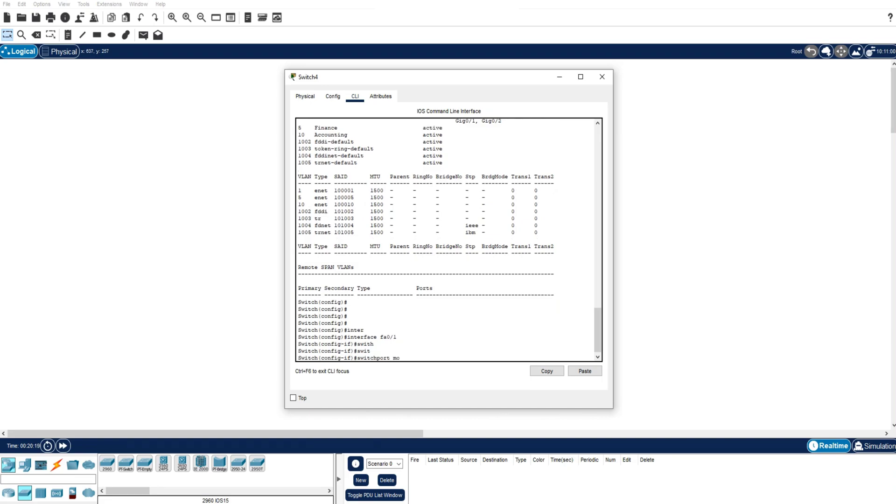
key("Tab")
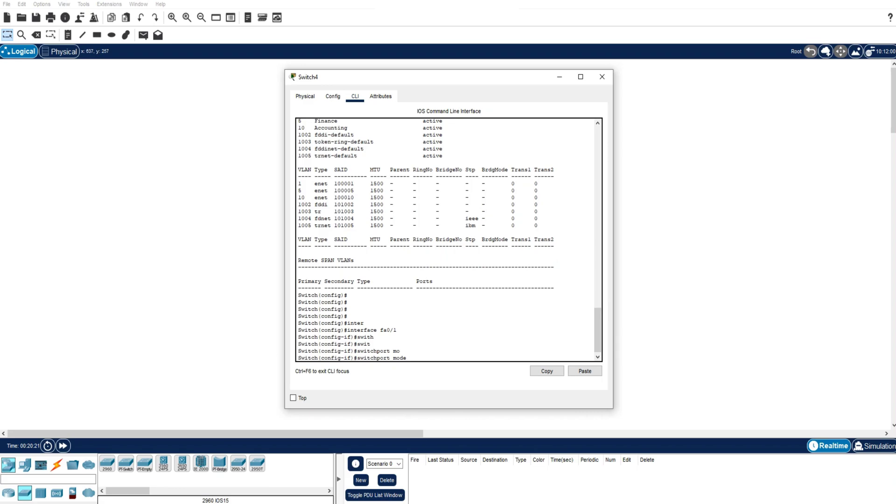
type("acc")
key("Tab")
key("Return")
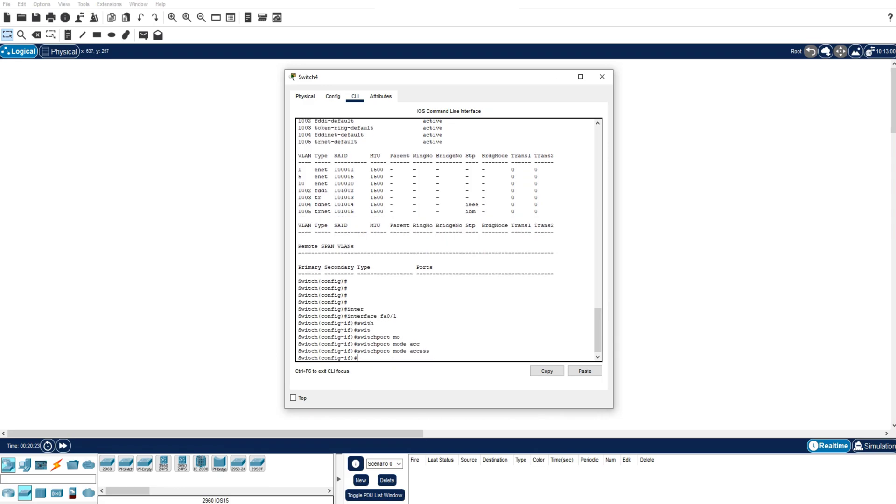
- Assign Fa0/1 to access VLAN 5 and exit the interface
type("swit")
key("Tab")
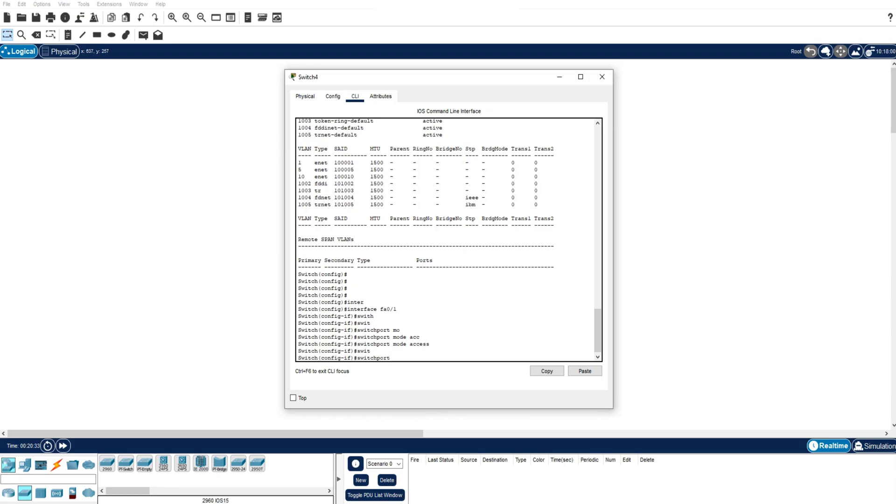
type("acc")
key("Tab")
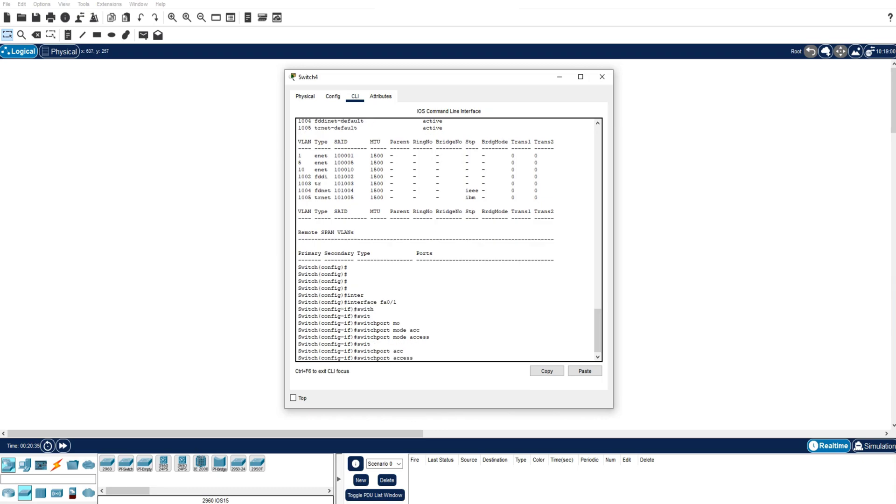
type("vlan 5")
key("Return")
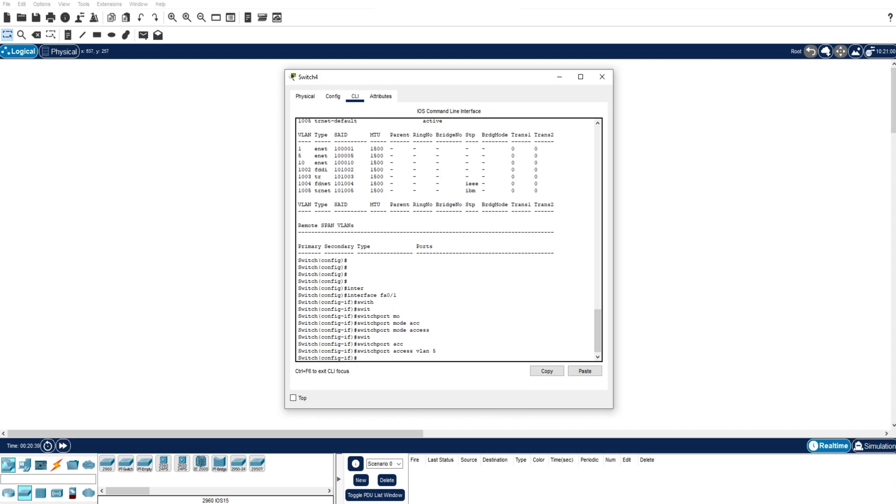
type("exit")
key("Return")
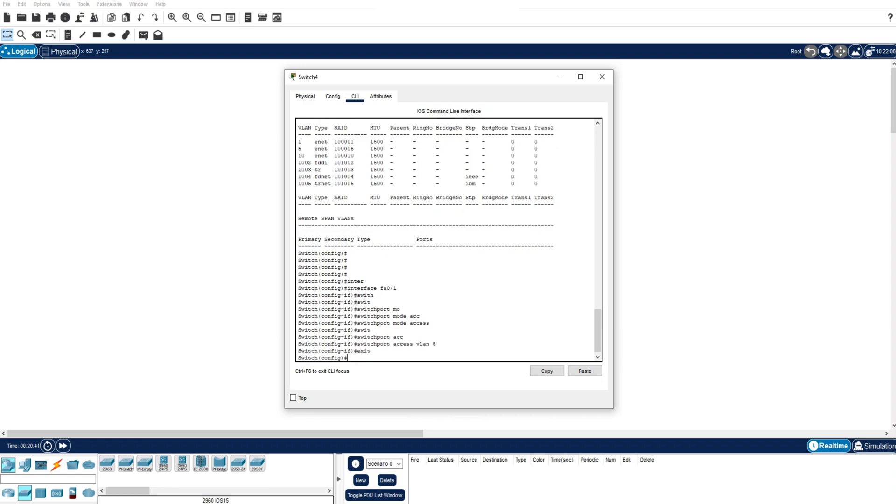
- Enter interface configuration for port Fa0/2 by recalling the earlier interface command
key("Return")
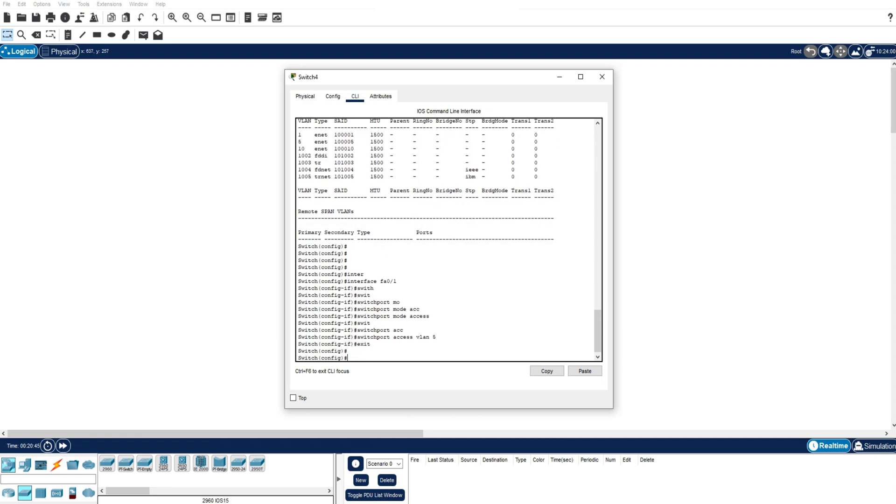
key("Up")
key("Up")
key("Up")
key("Up")
left_click_drag(397, 358, 357, 358)
left_click_drag(298, 281, 377, 281)
left_click(377, 281)
key("Return")
- Set Fa0/2 to switchport mode access
type("swit")
key("Tab")
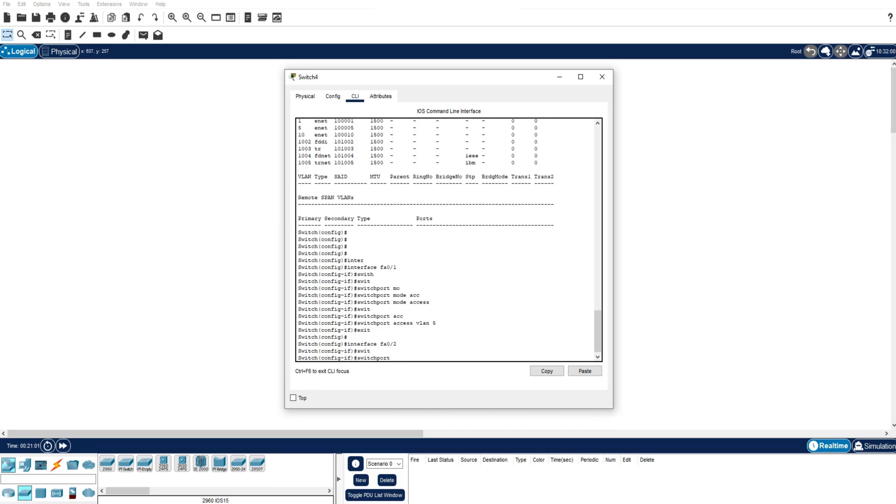
type("mo")
key("Tab")
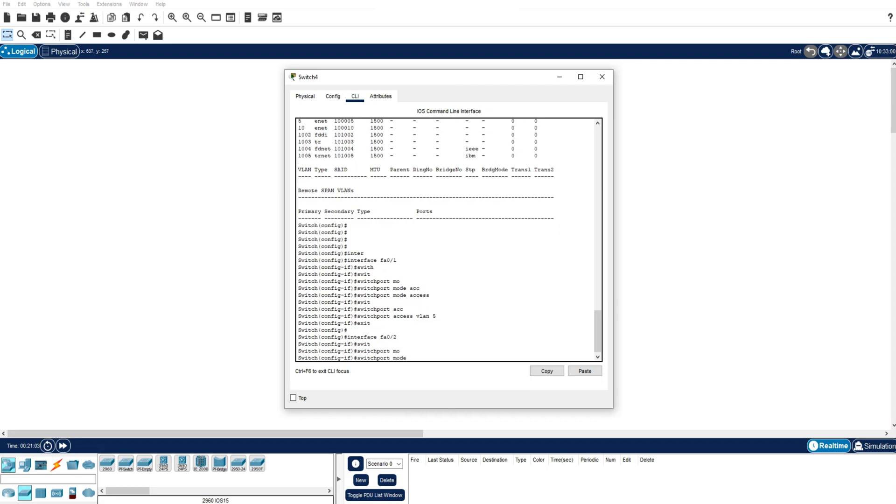
type("acc")
key("Tab")
key("Return")
- Assign Fa0/2 to access VLAN 10 and exit the interface
type("swi")
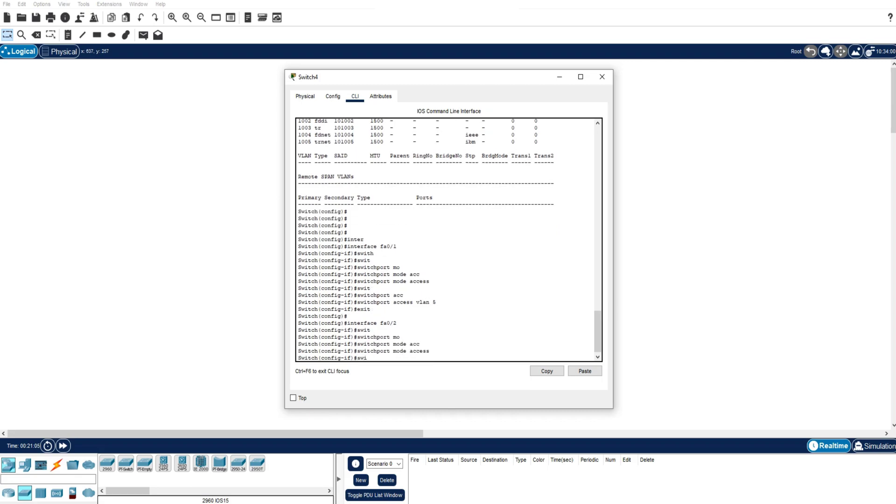
type("t")
key("Tab")
type("acc")
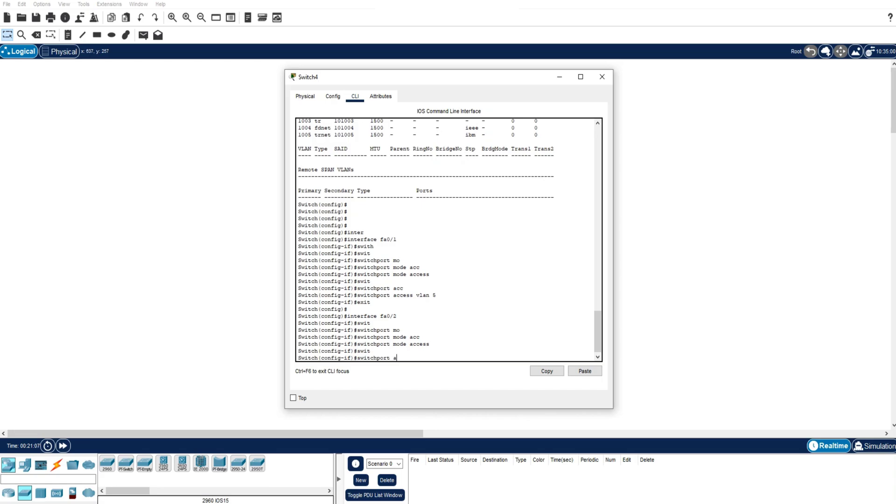
key("Tab")
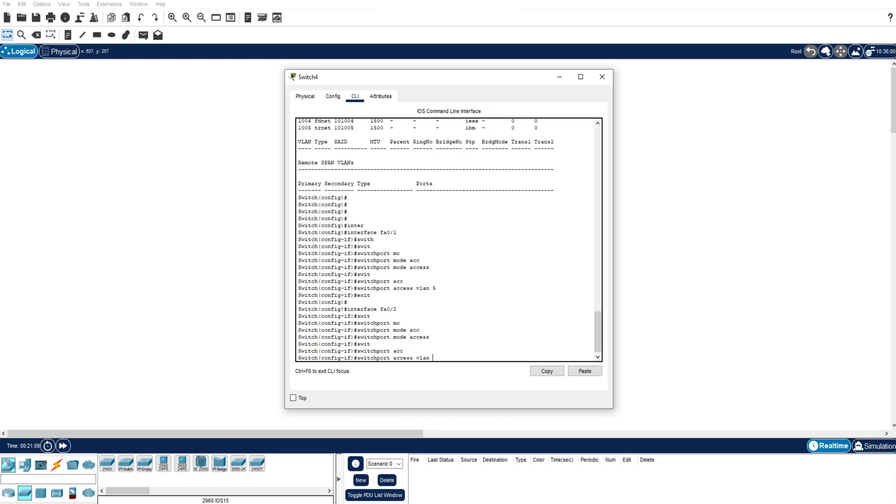
type("vlan 10")
key("Return")
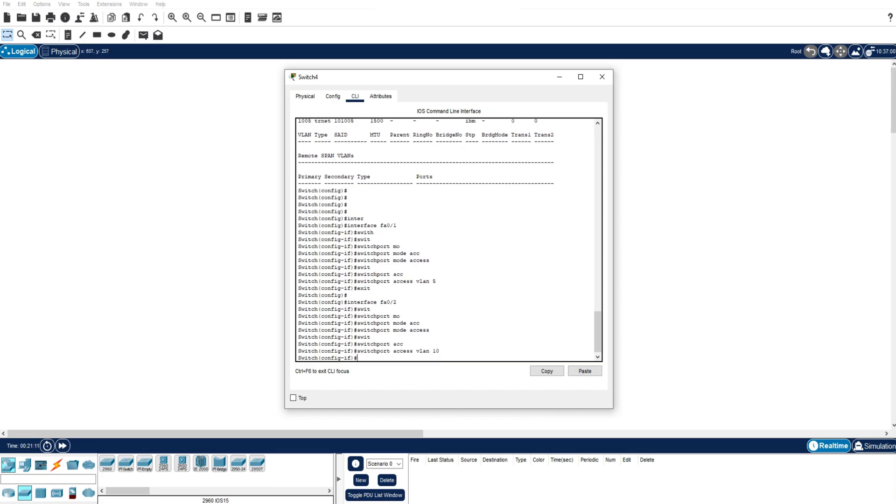
type("exit")
key("Return")
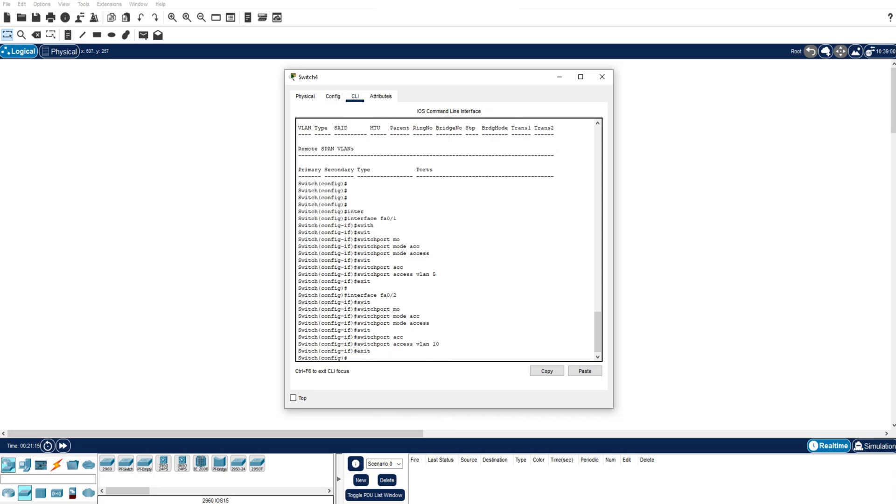
type("do show vlan")
- Run do show vlan and highlight the Finance and Accounting rows
key("Return")
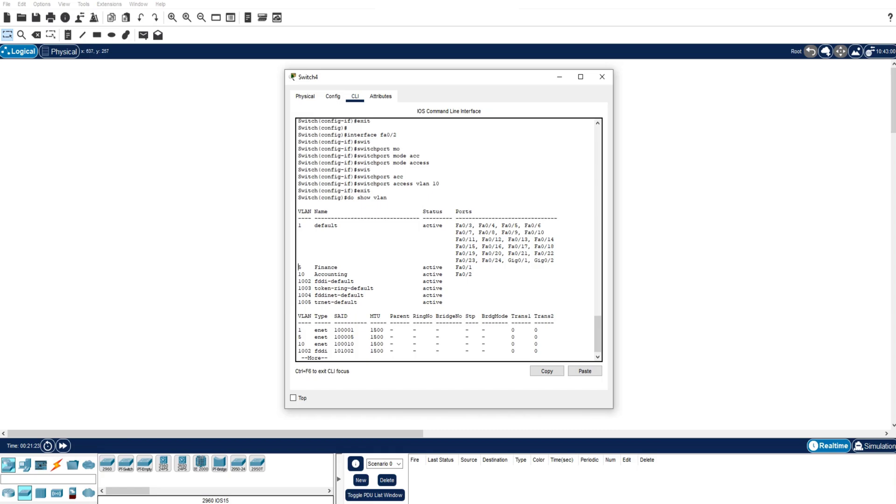
left_click_drag(299, 267, 473, 274)
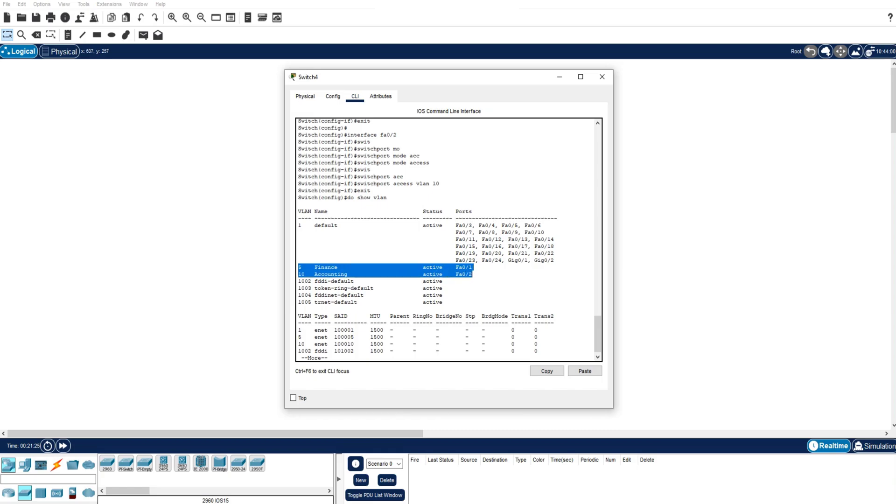
key("ctrl+c")
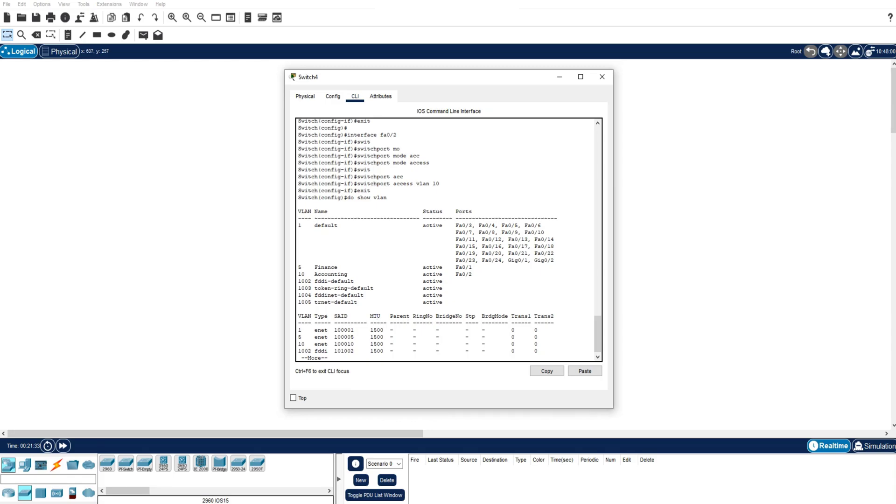
- Highlight the ports remaining in default VLAN 1 and the switchport mode access command
left_click_drag(456, 225, 473, 268)
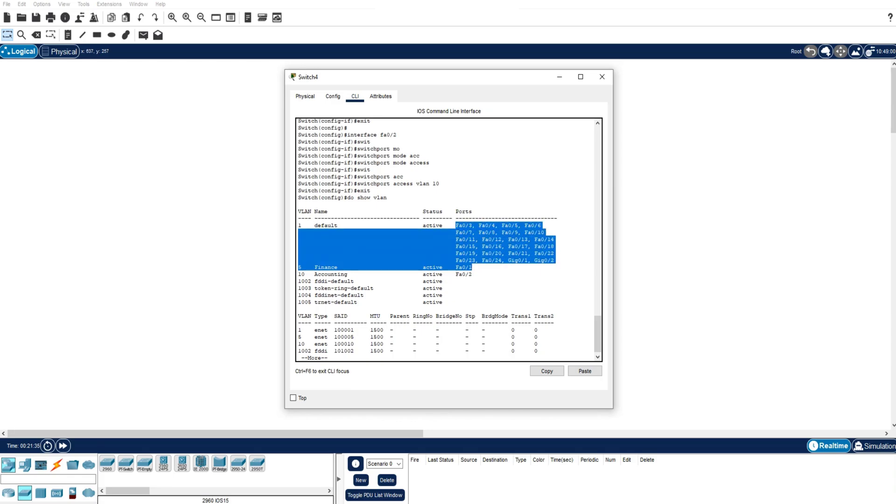
left_click(491, 253)
left_click_drag(556, 260, 558, 218)
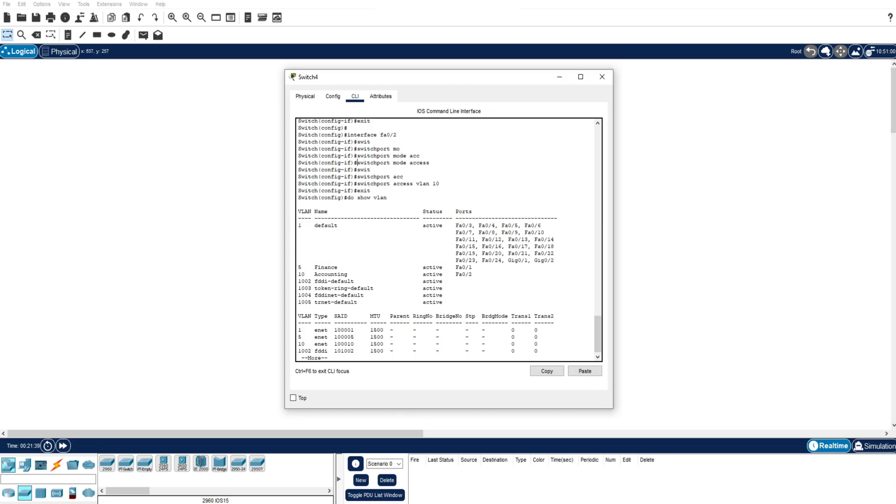
left_click_drag(357, 163, 433, 163)
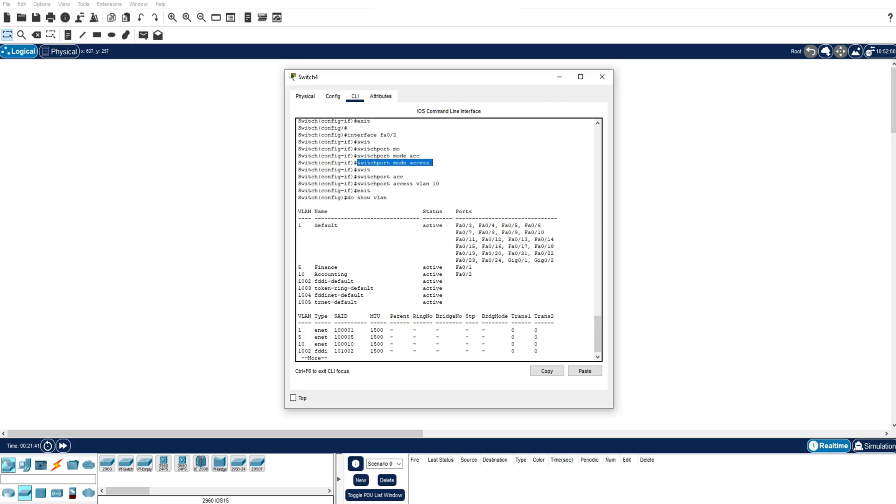
double_click(419, 162)
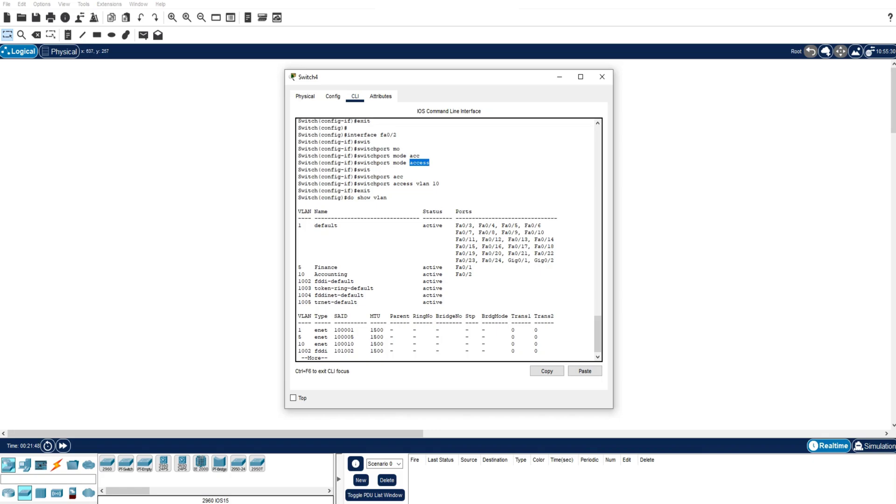
left_click(420, 163)
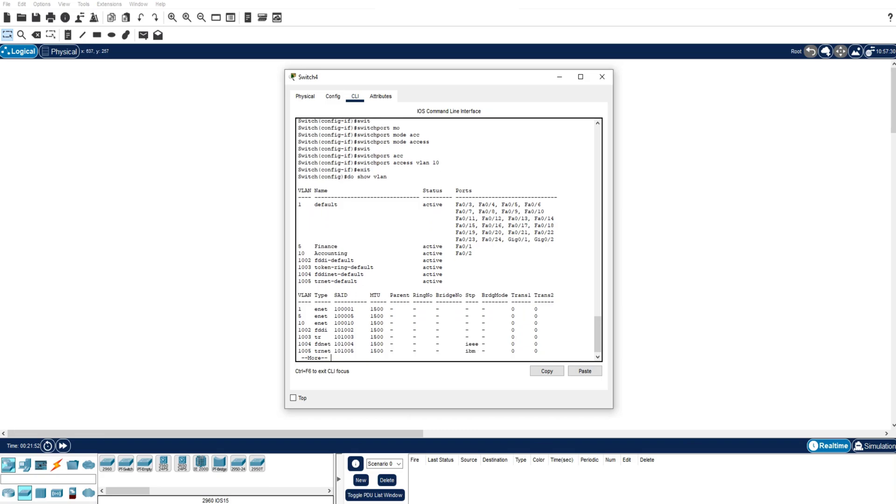
- Finish the VLAN listing and move the Switch4 window right to reveal the switch
key("Return")
key("Return")
key("Return")
key("Return")
key("Return")
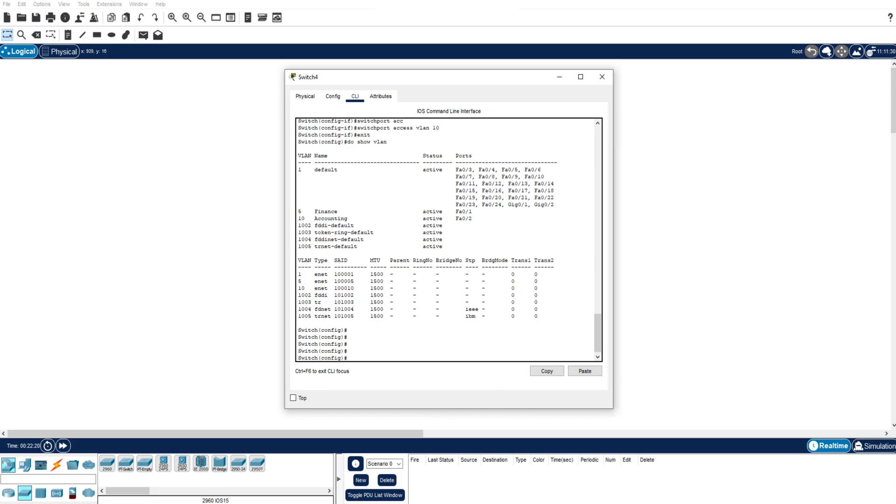
left_click_drag(420, 77, 473, 80)
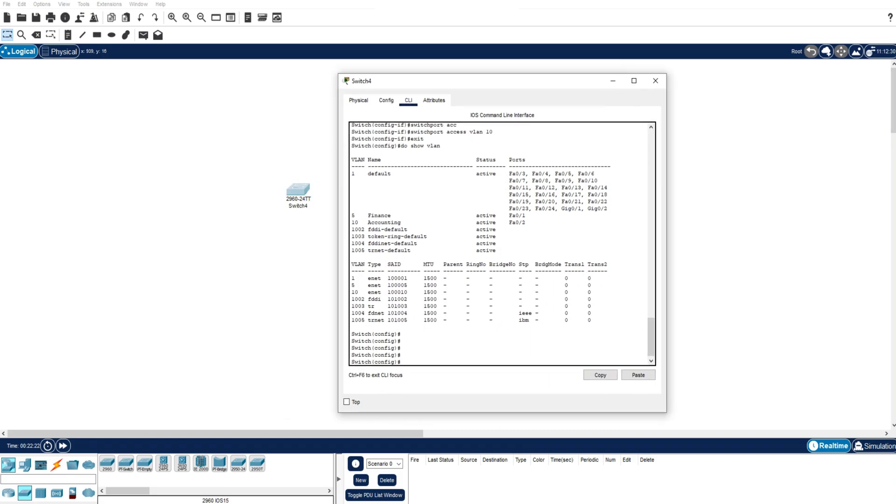